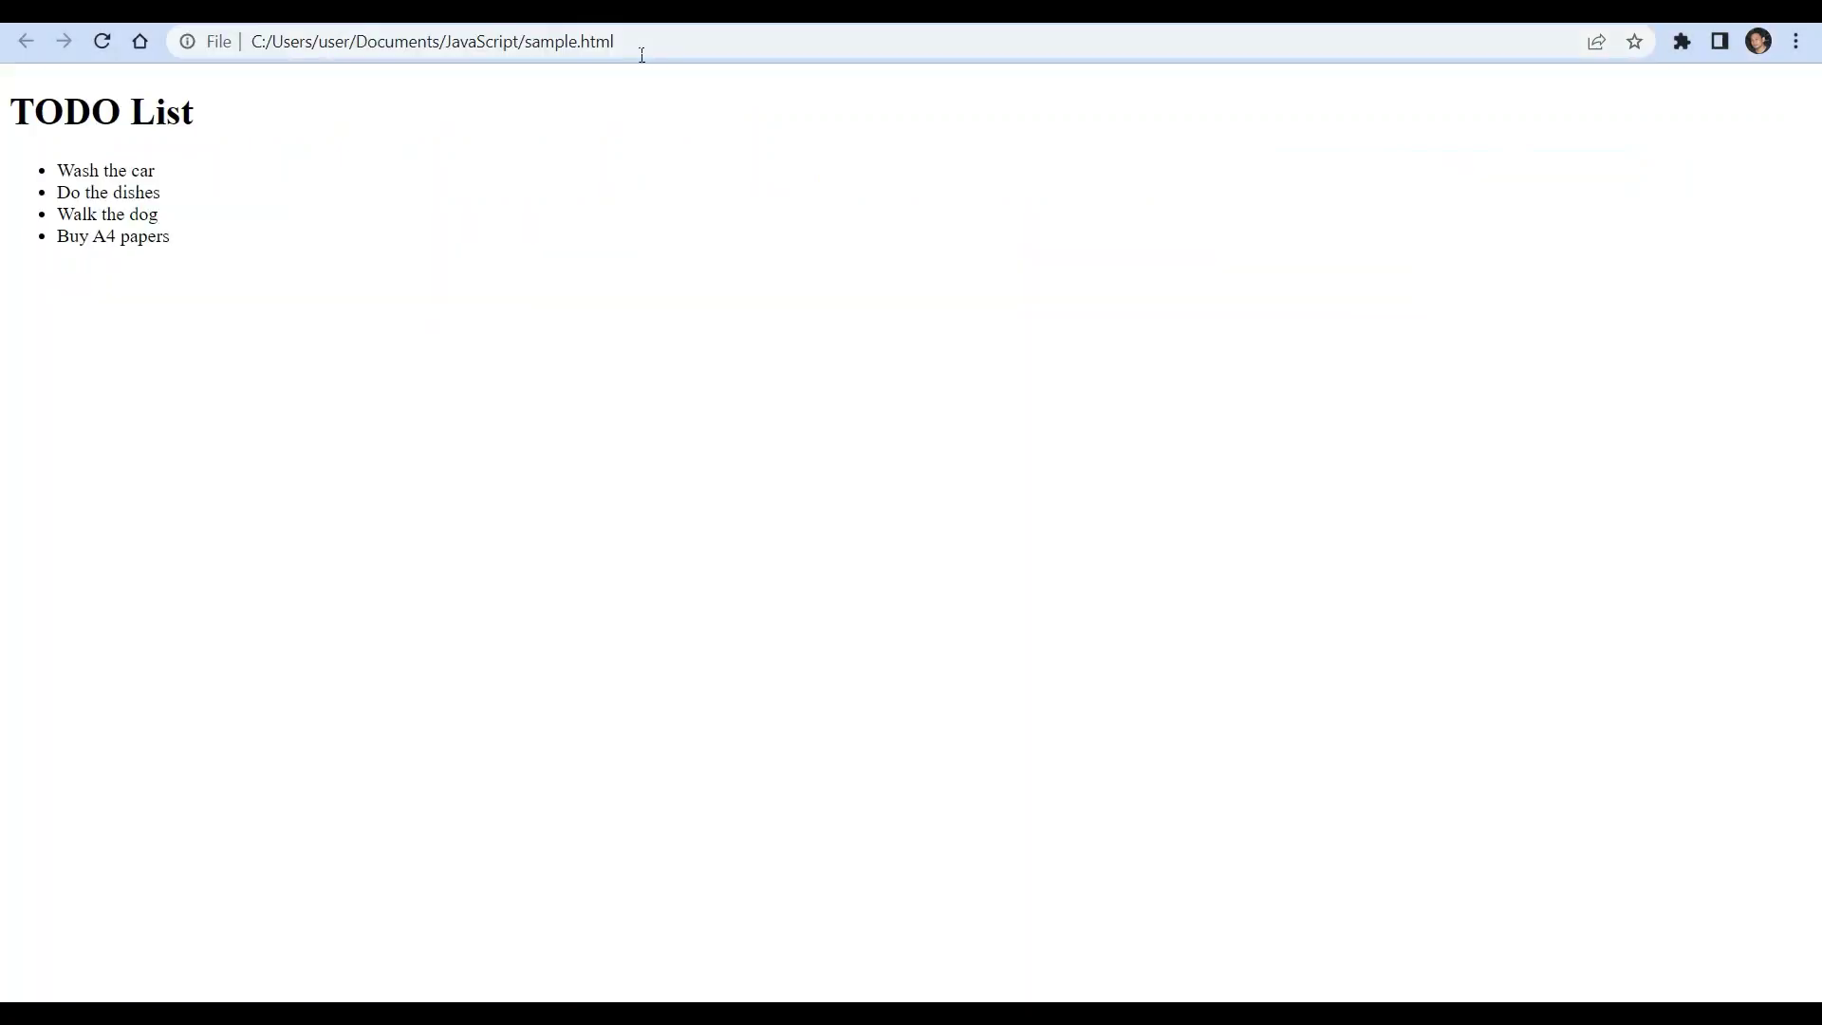
Highlight '/sample.html' in Chrome's address bar to reveal the local file path.
left_click_drag(619, 41, 524, 42)
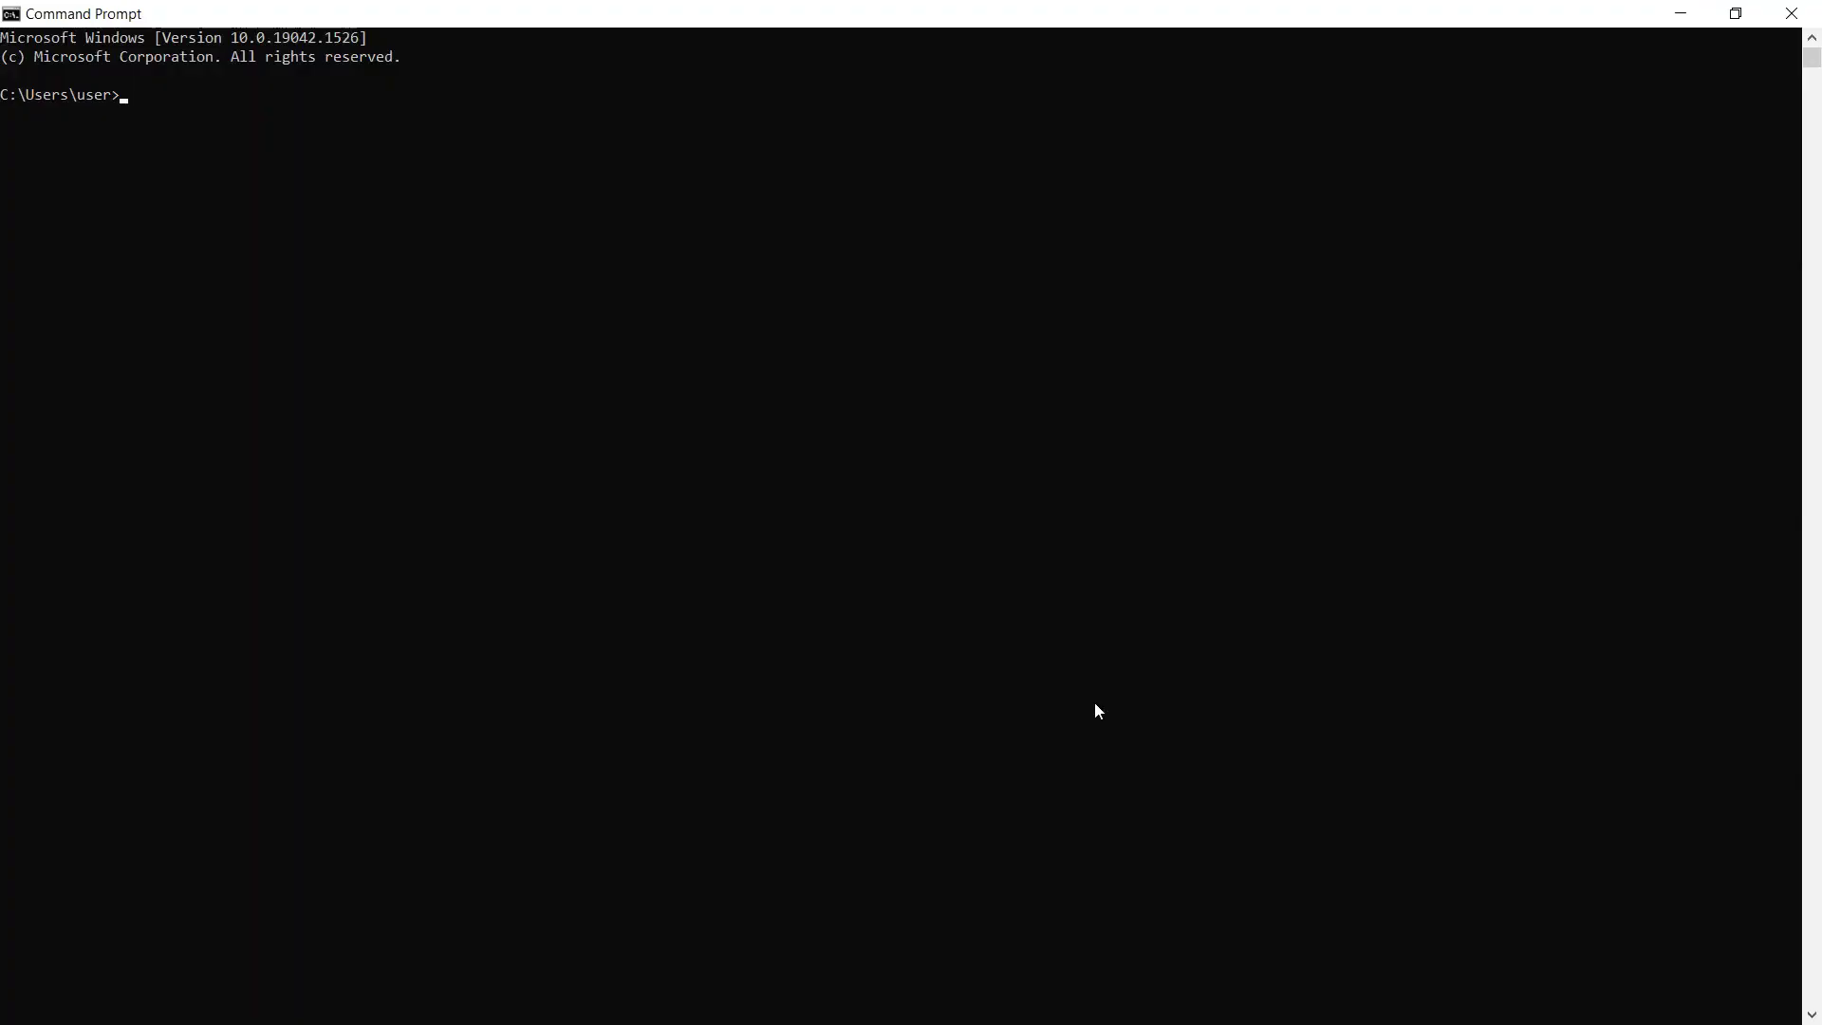
type("python -m ")
type("pip install requests")
Run 'python -m pip install requests' in Command Prompt.
key("Return")
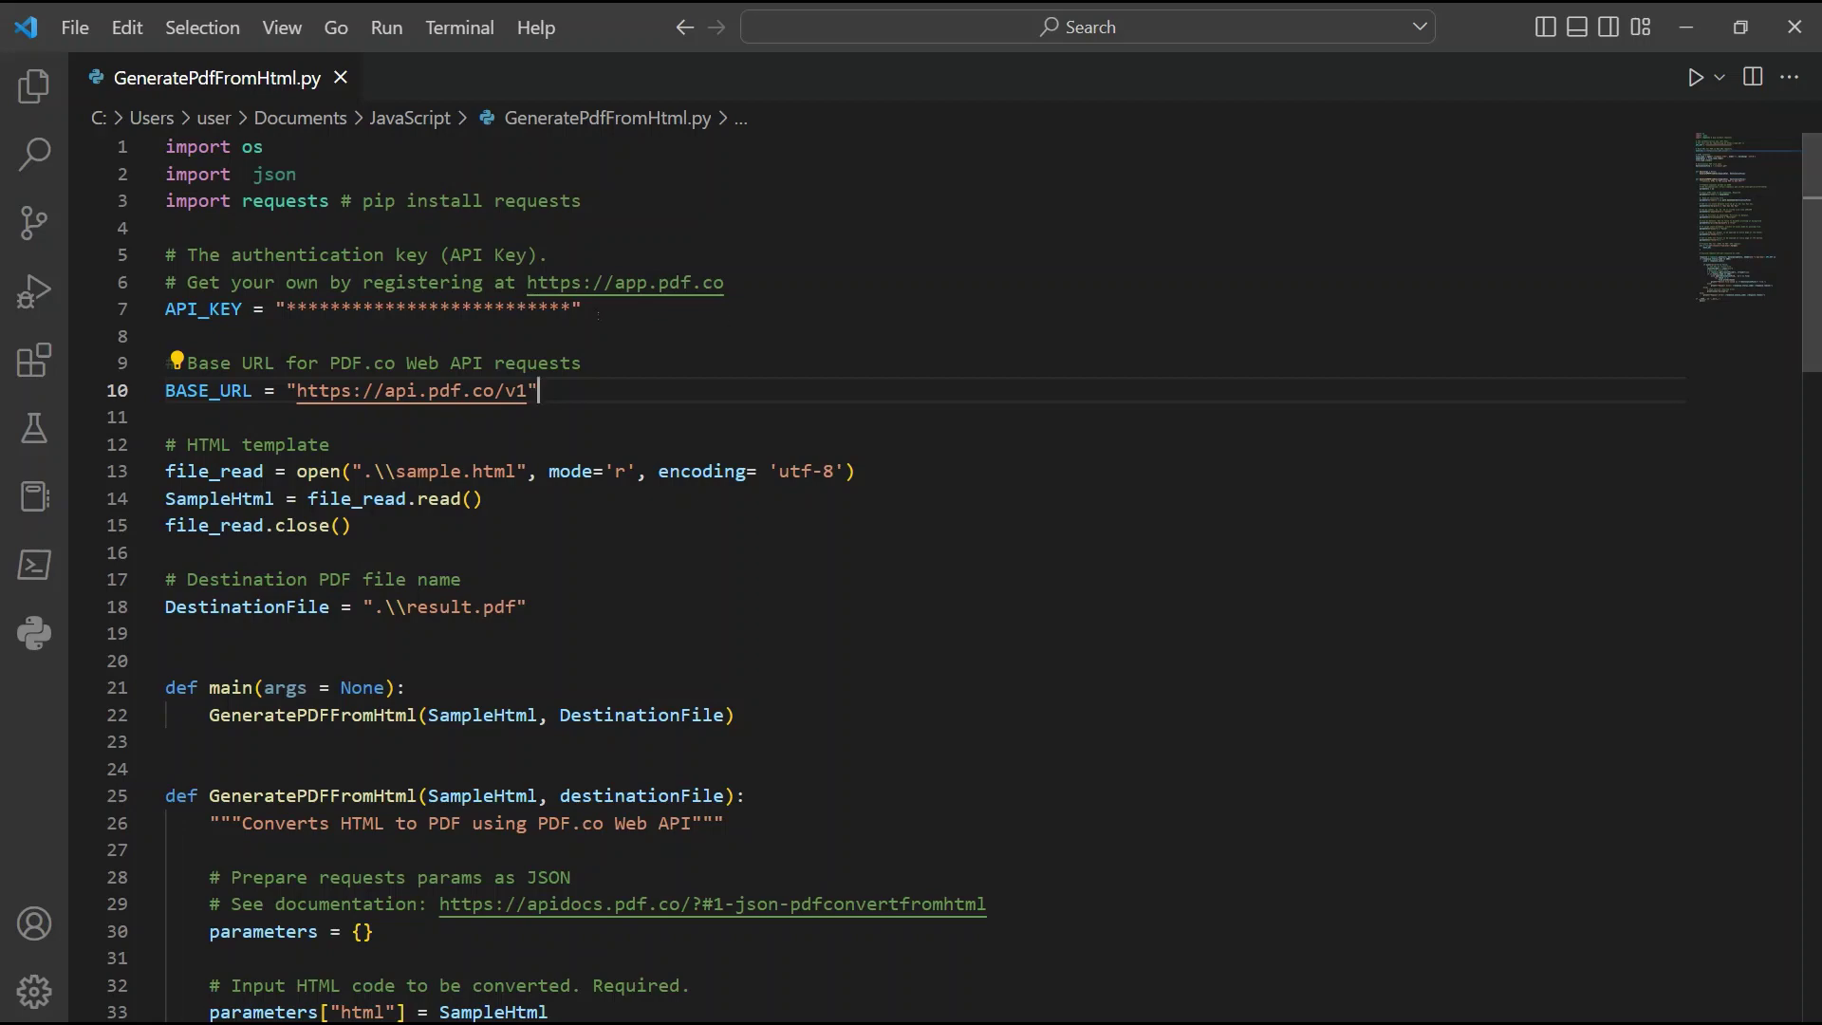
Highlight the asterisk placeholder API_KEY value on line 7 of GeneratePdfFromHtml.py.
left_click_drag(573, 310, 275, 308)
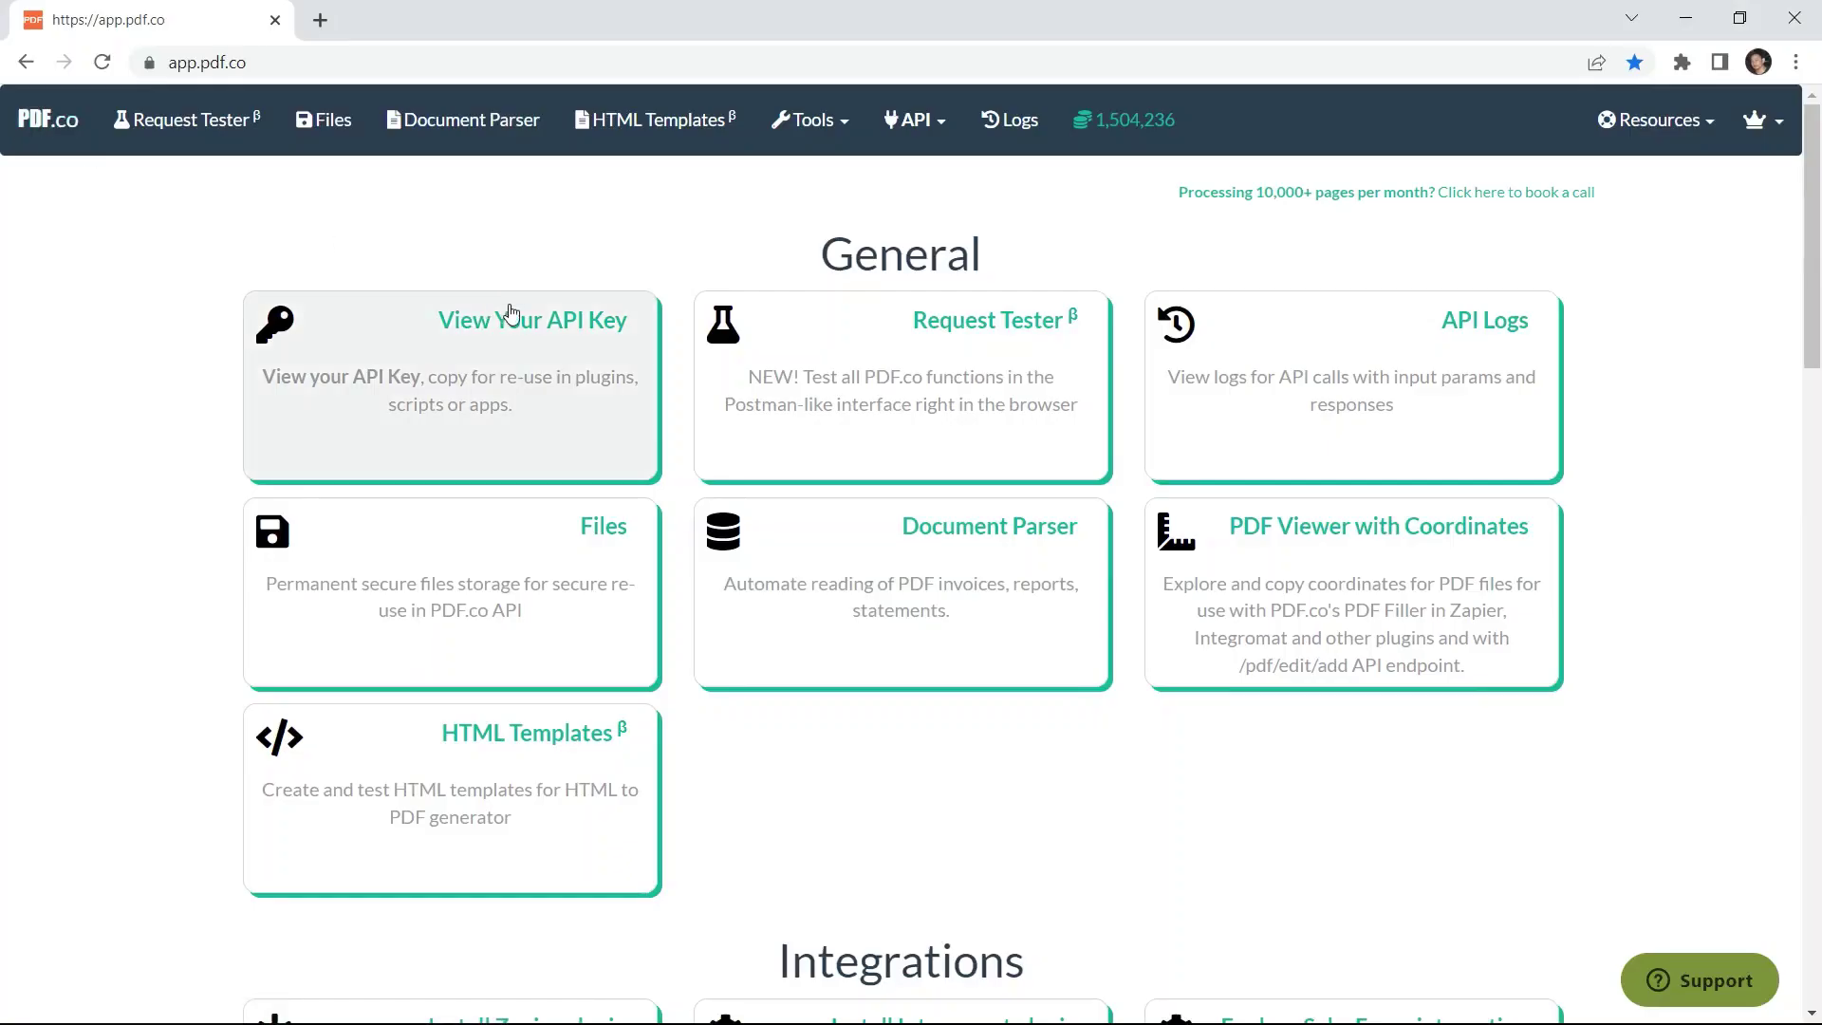
Reveal the PDF.co API key from the View Your API Key card and copy it.
left_click(529, 327)
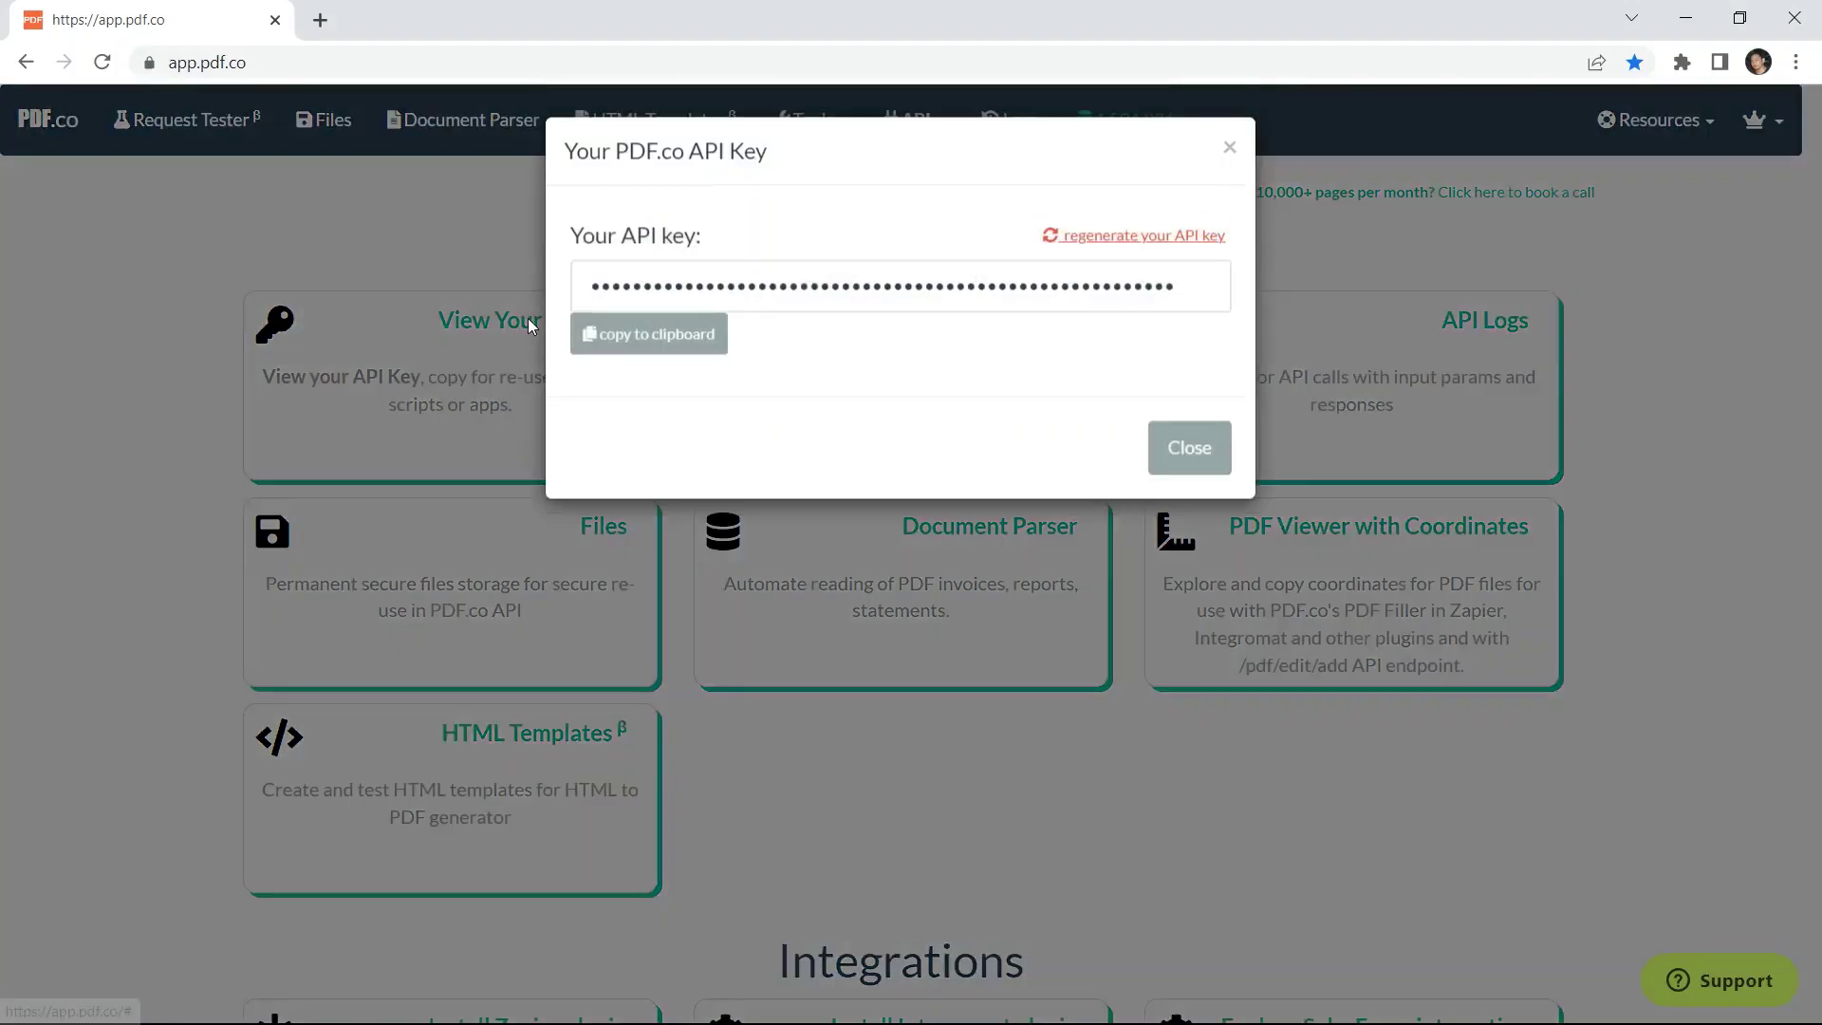
left_click(650, 343)
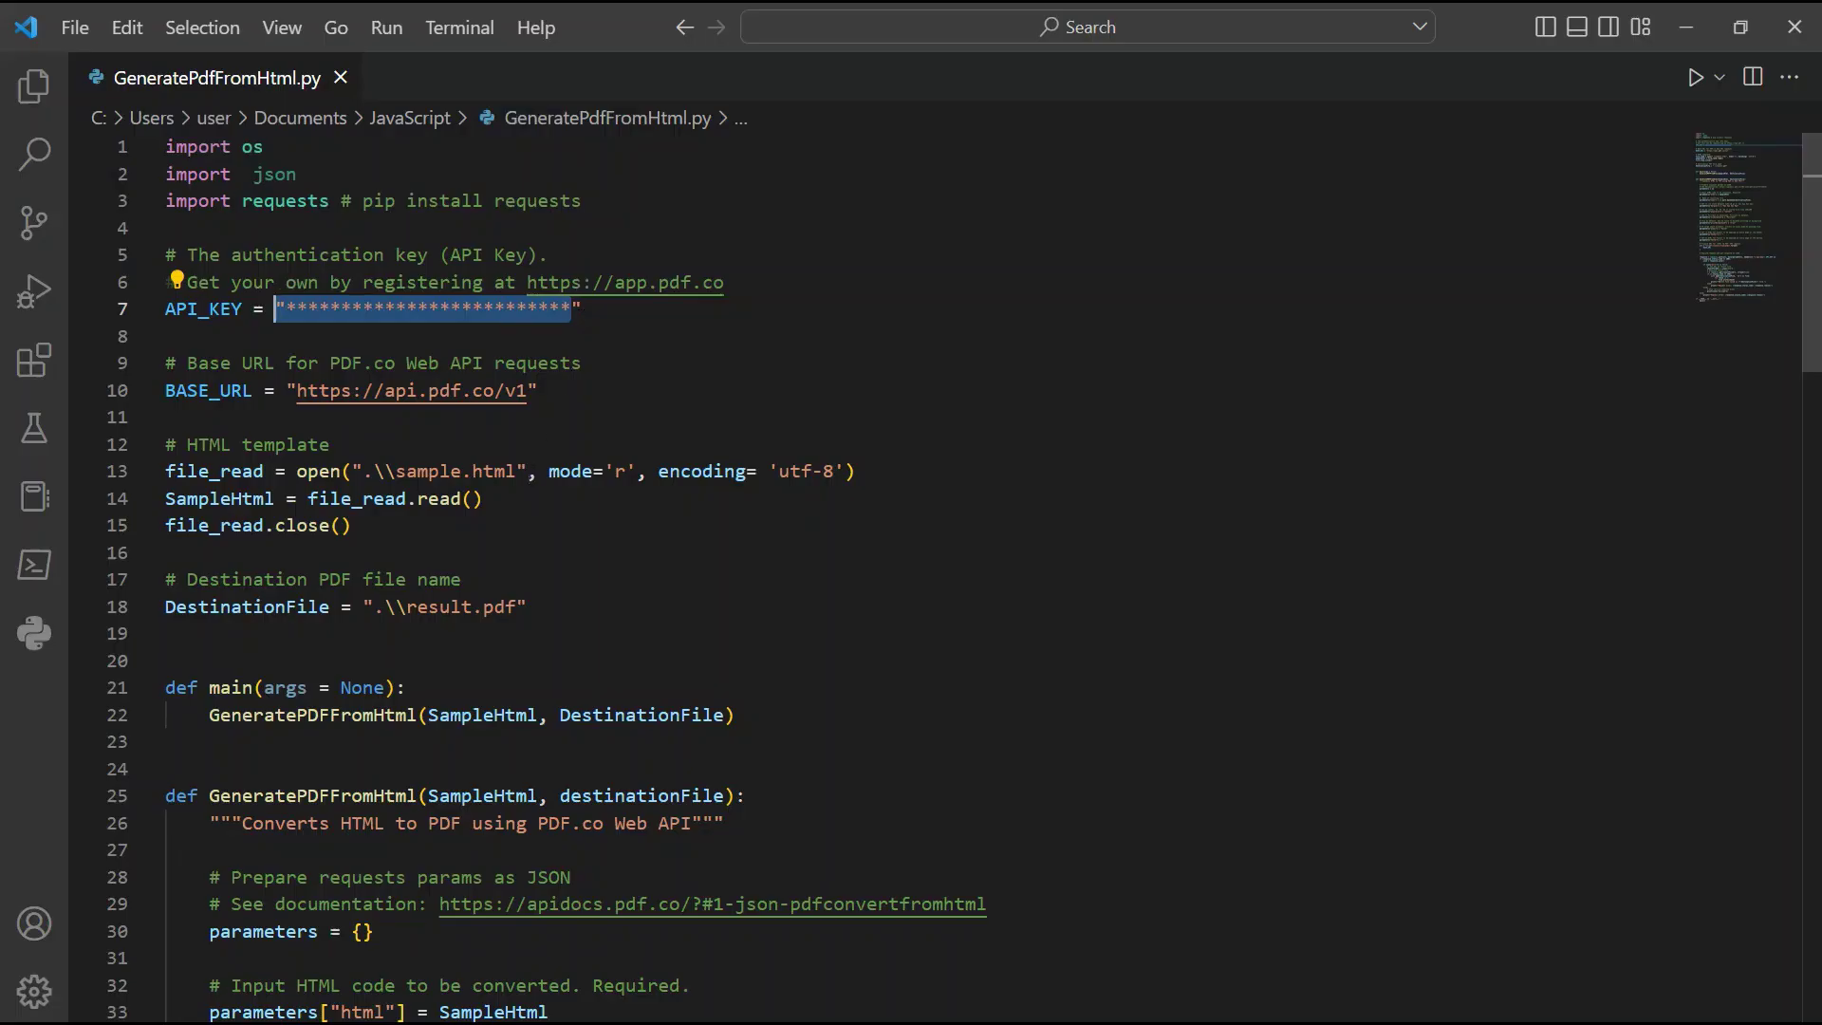
left_click(515, 472)
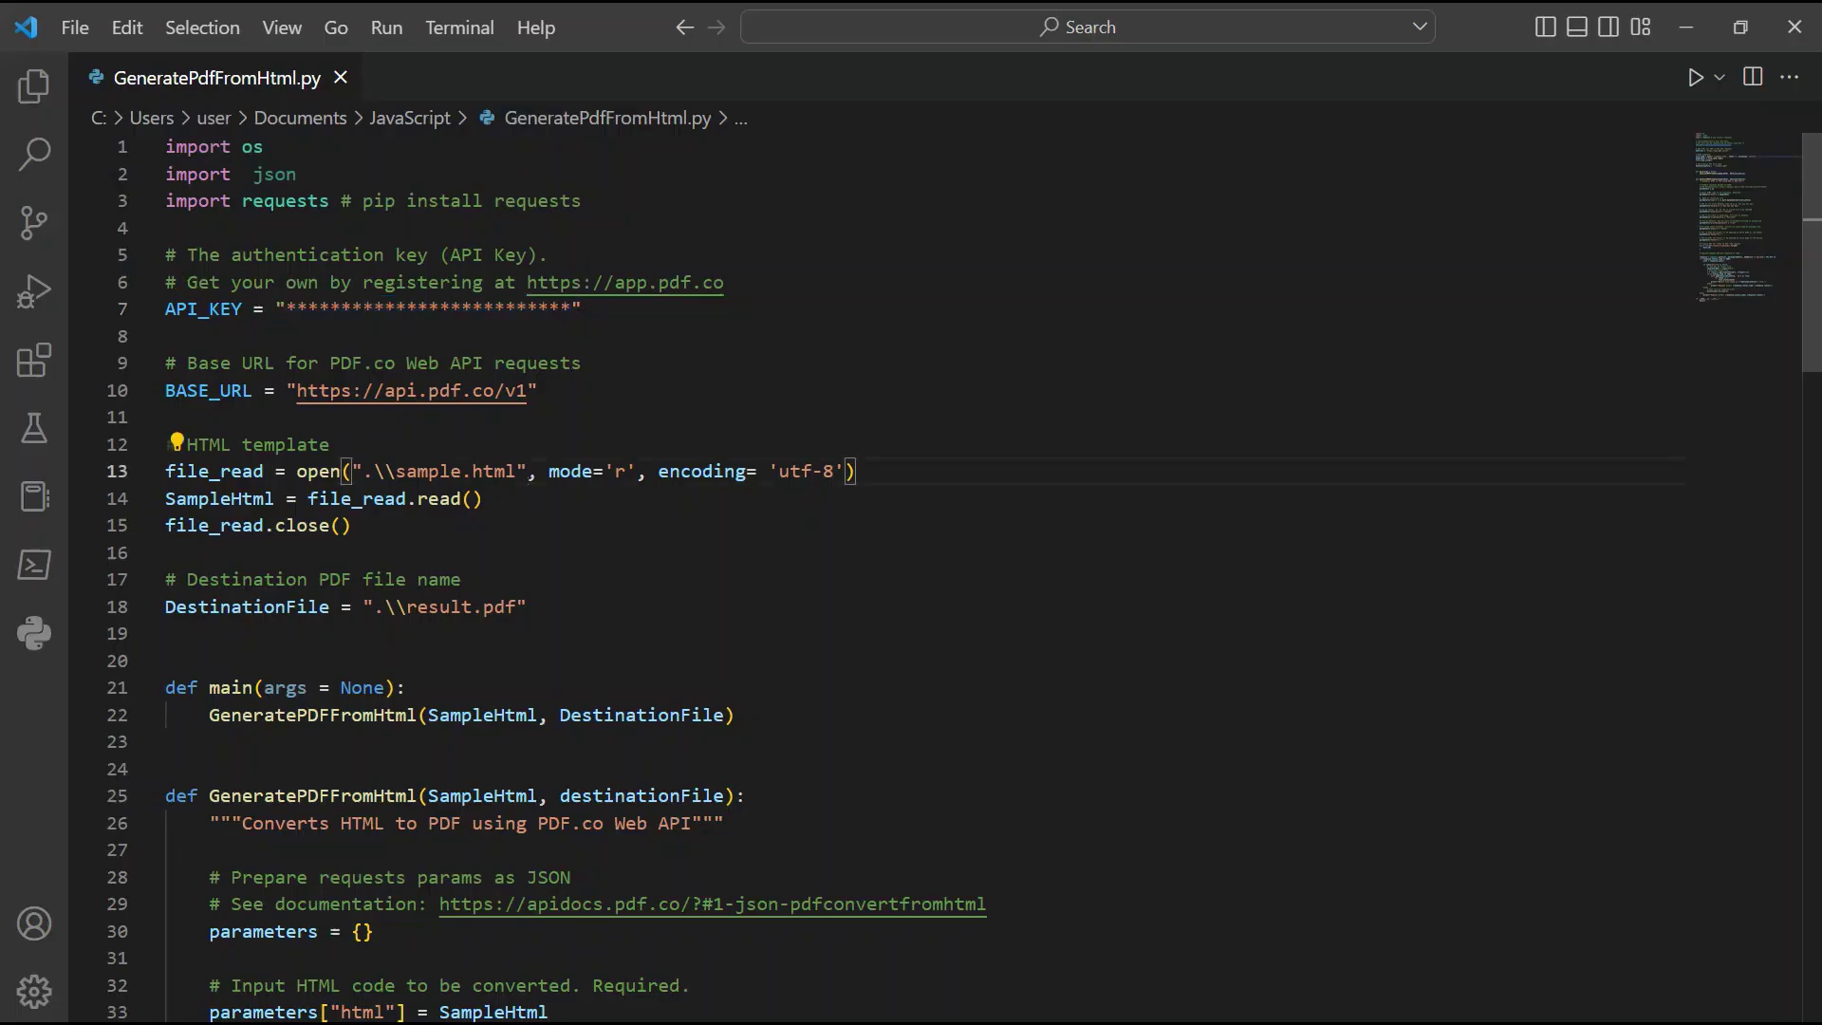
left_click(428, 471, "shift")
left_click_drag(428, 472, 395, 470)
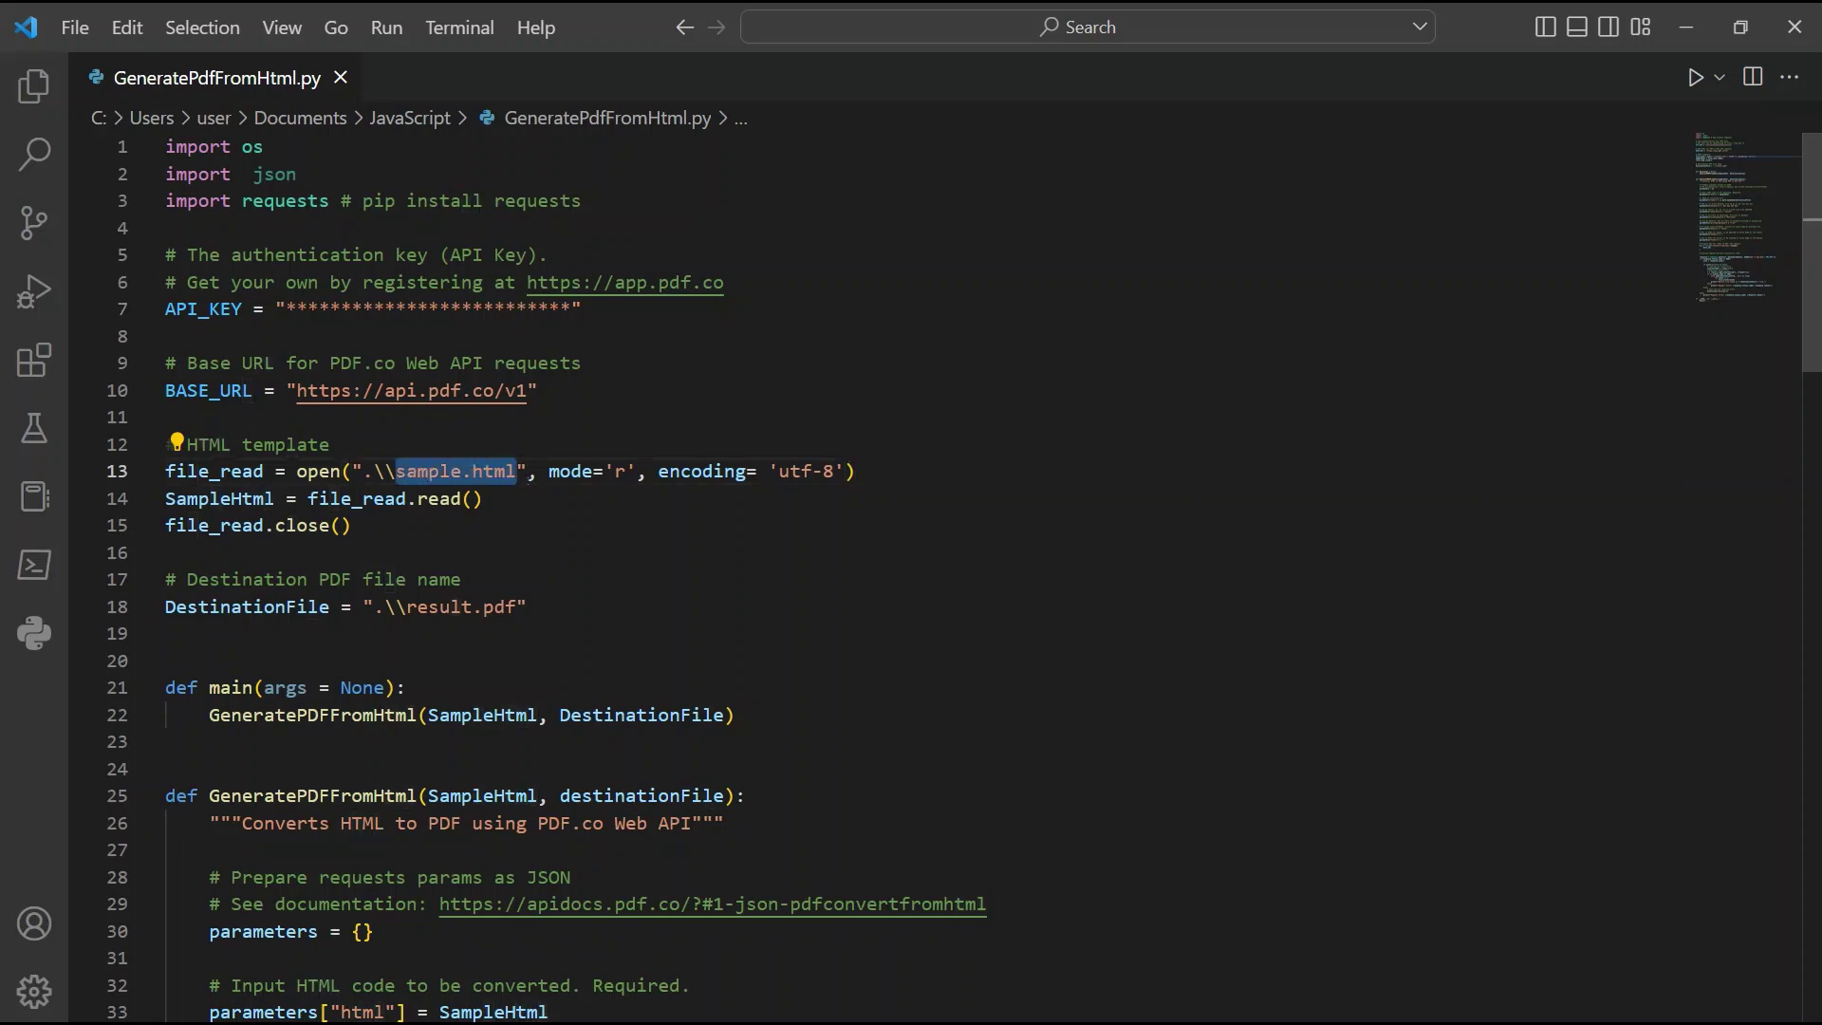
left_click_drag(515, 607, 406, 608)
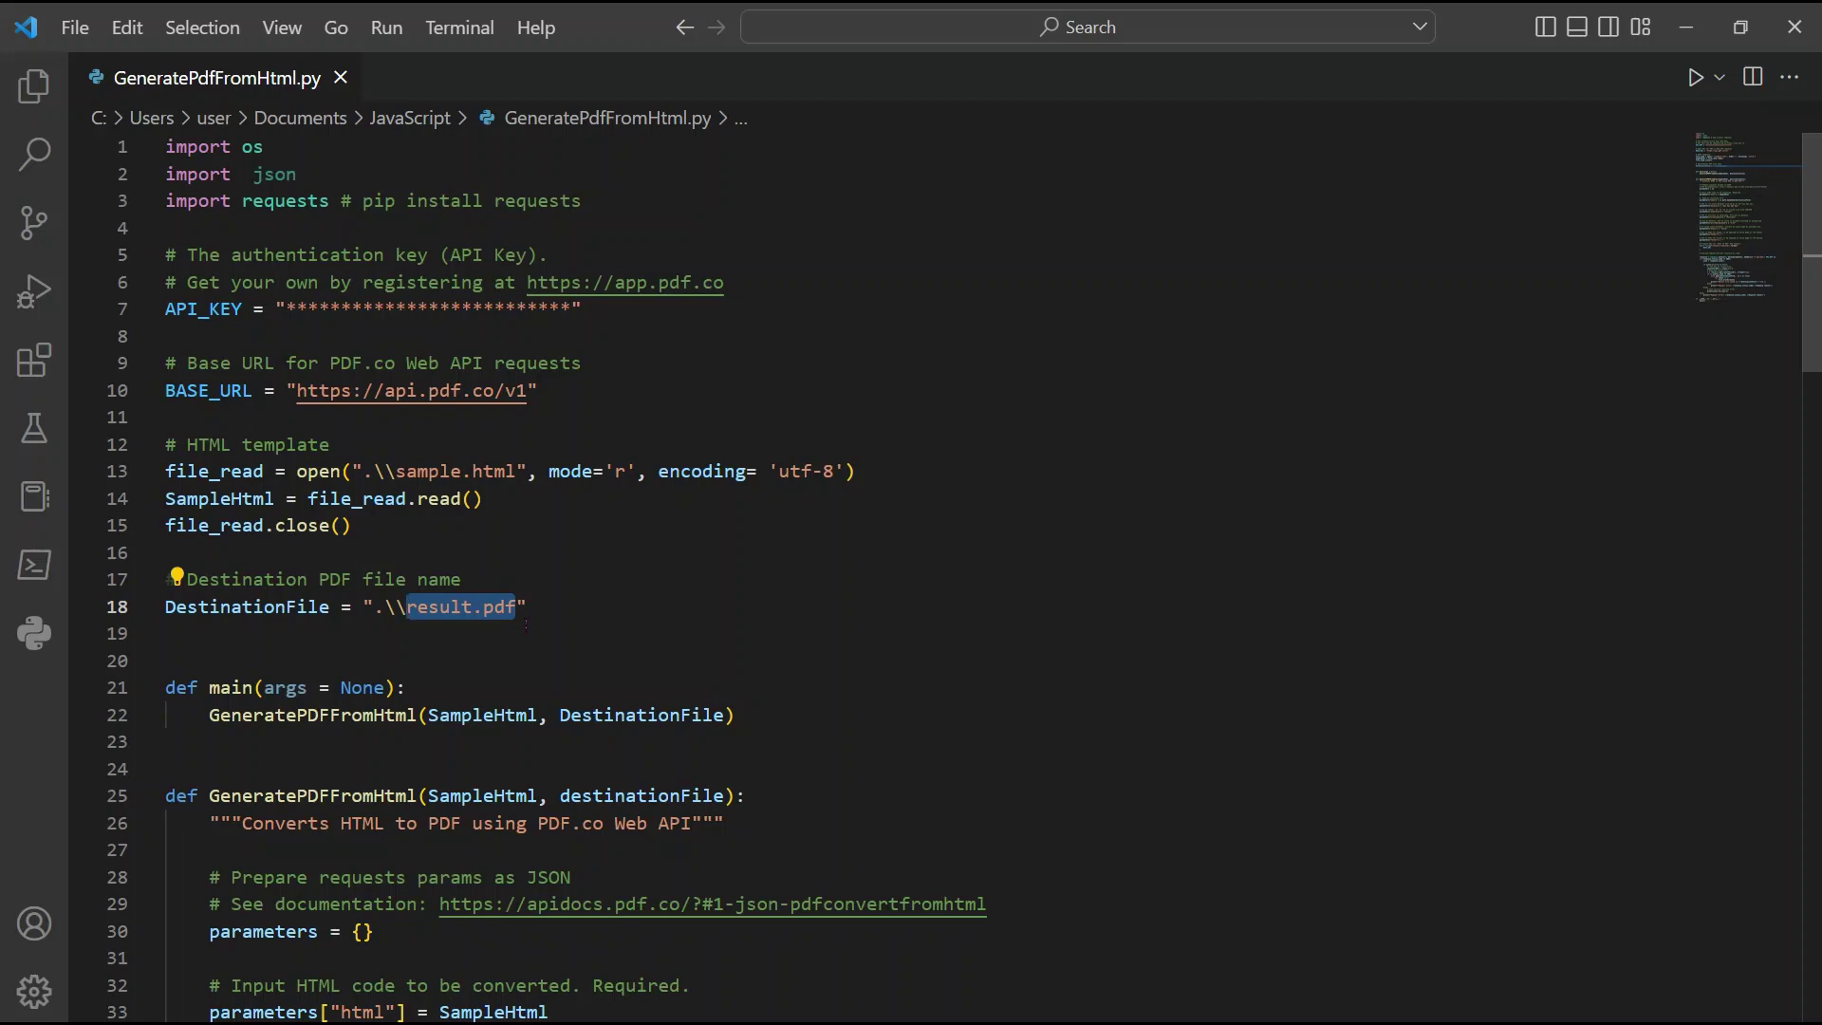
Run GeneratePdfFromHtml.py without debugging and highlight the result-saved output message.
left_click(388, 28)
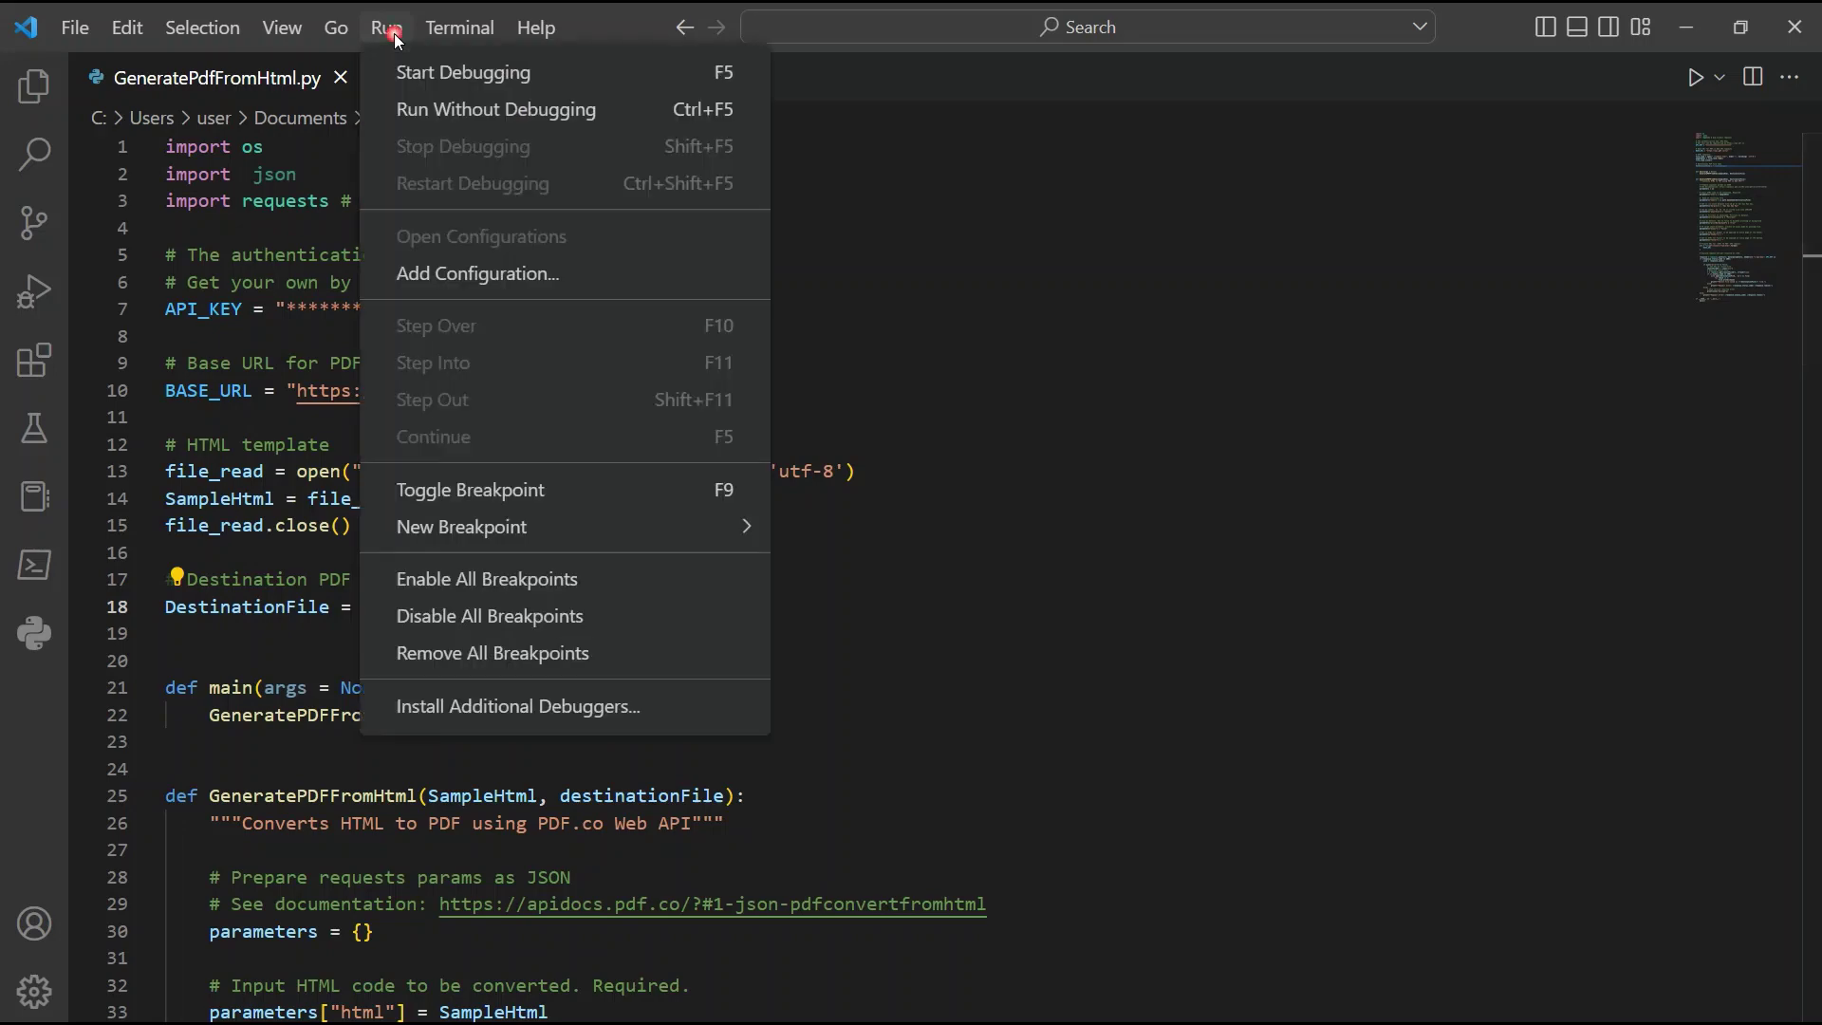
left_click(442, 114)
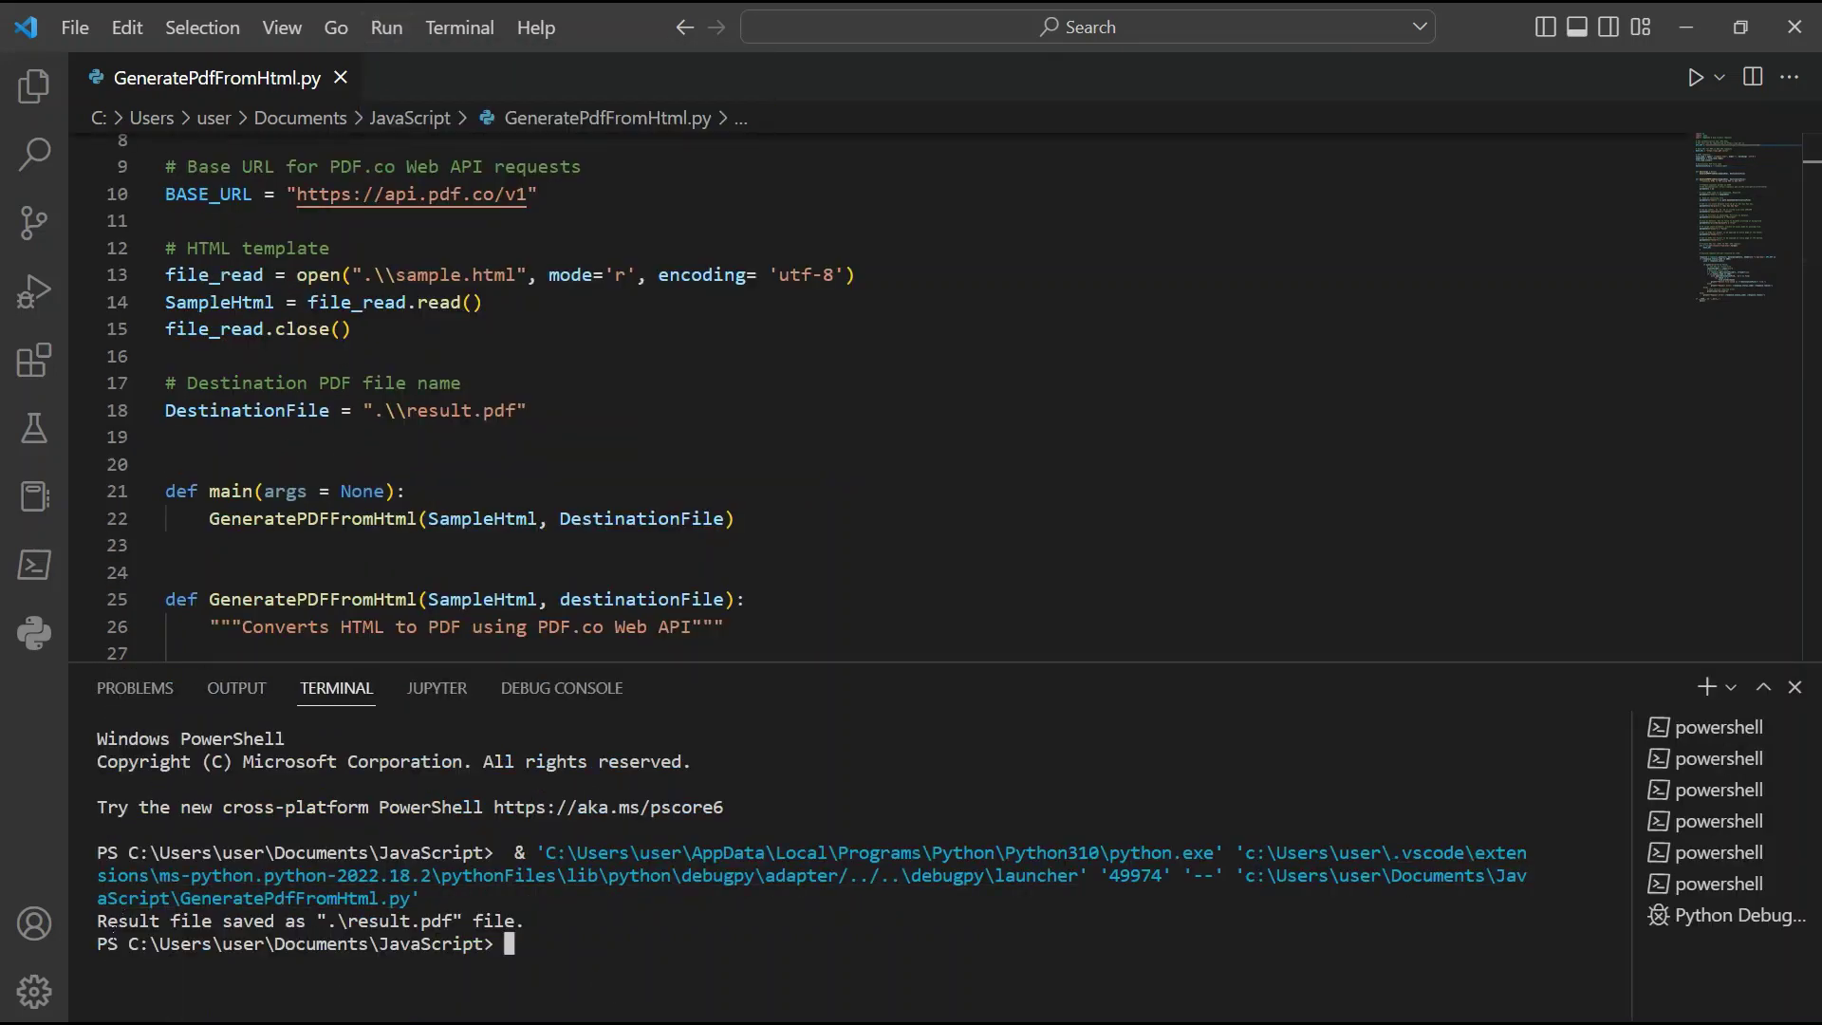
left_click_drag(99, 922, 528, 923)
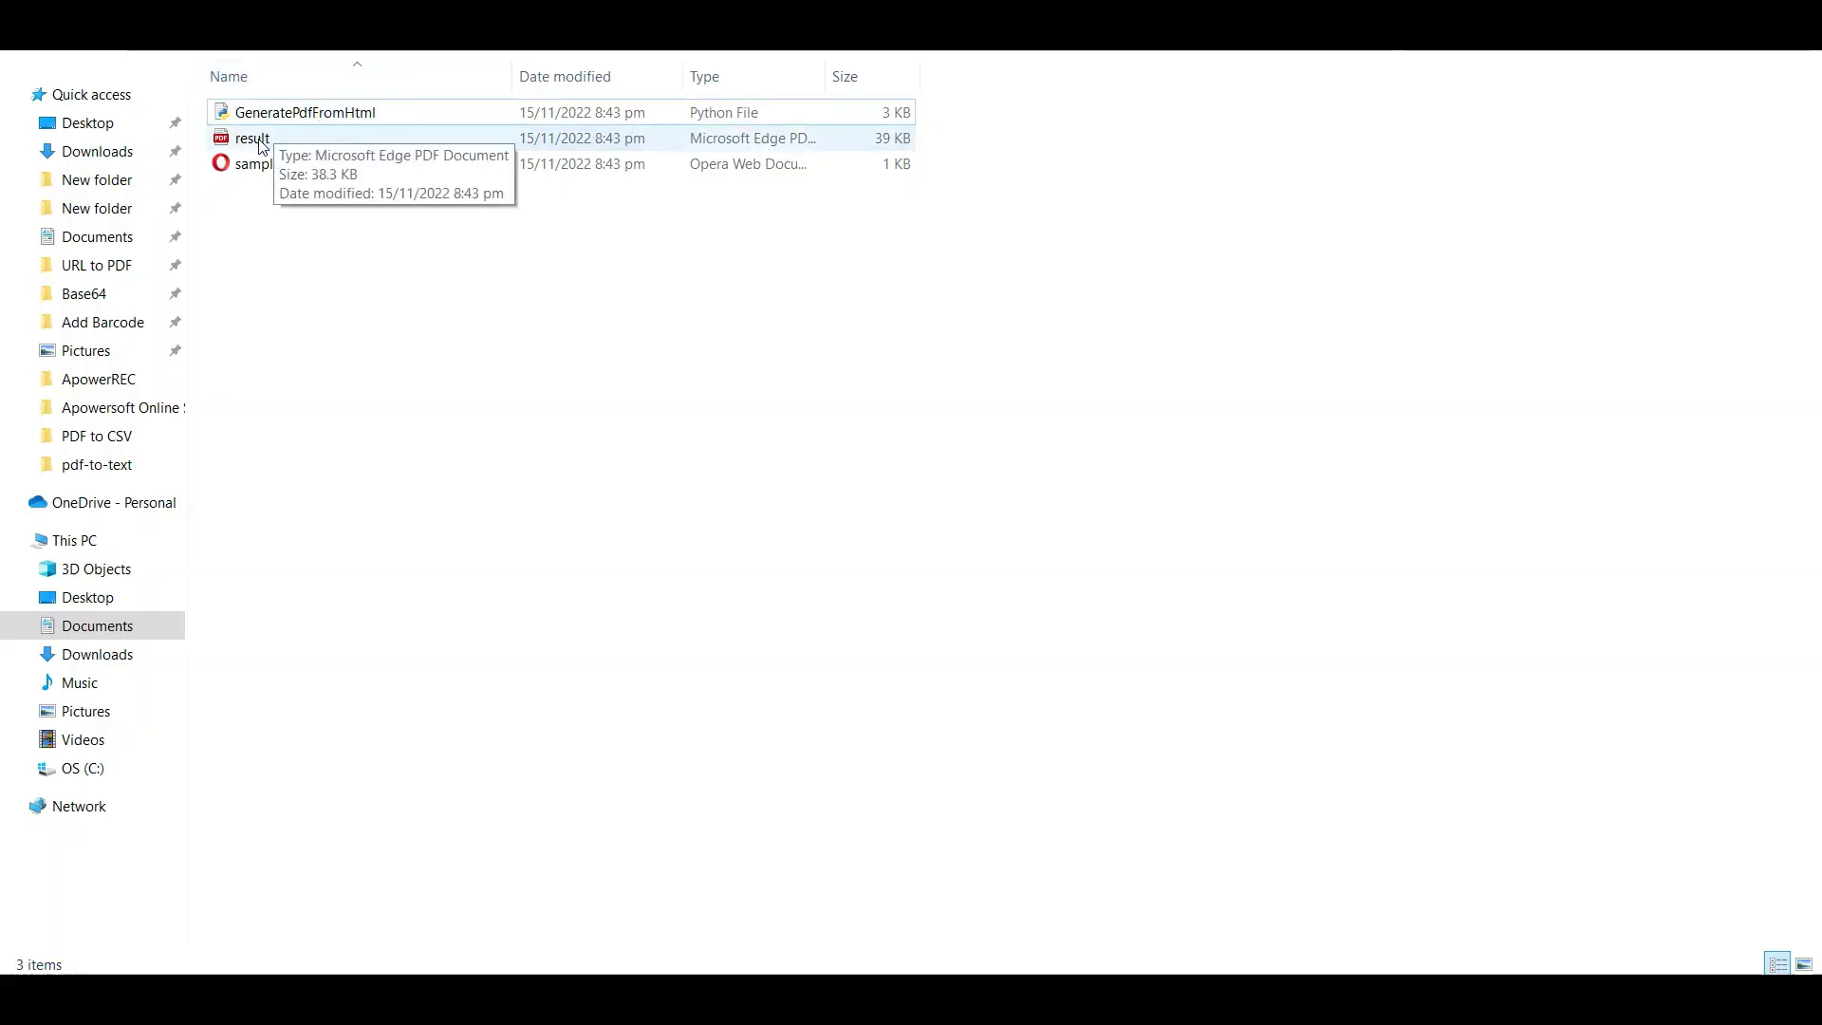
Open result.pdf from the project folder and highlight its title in the viewer.
left_click(259, 140)
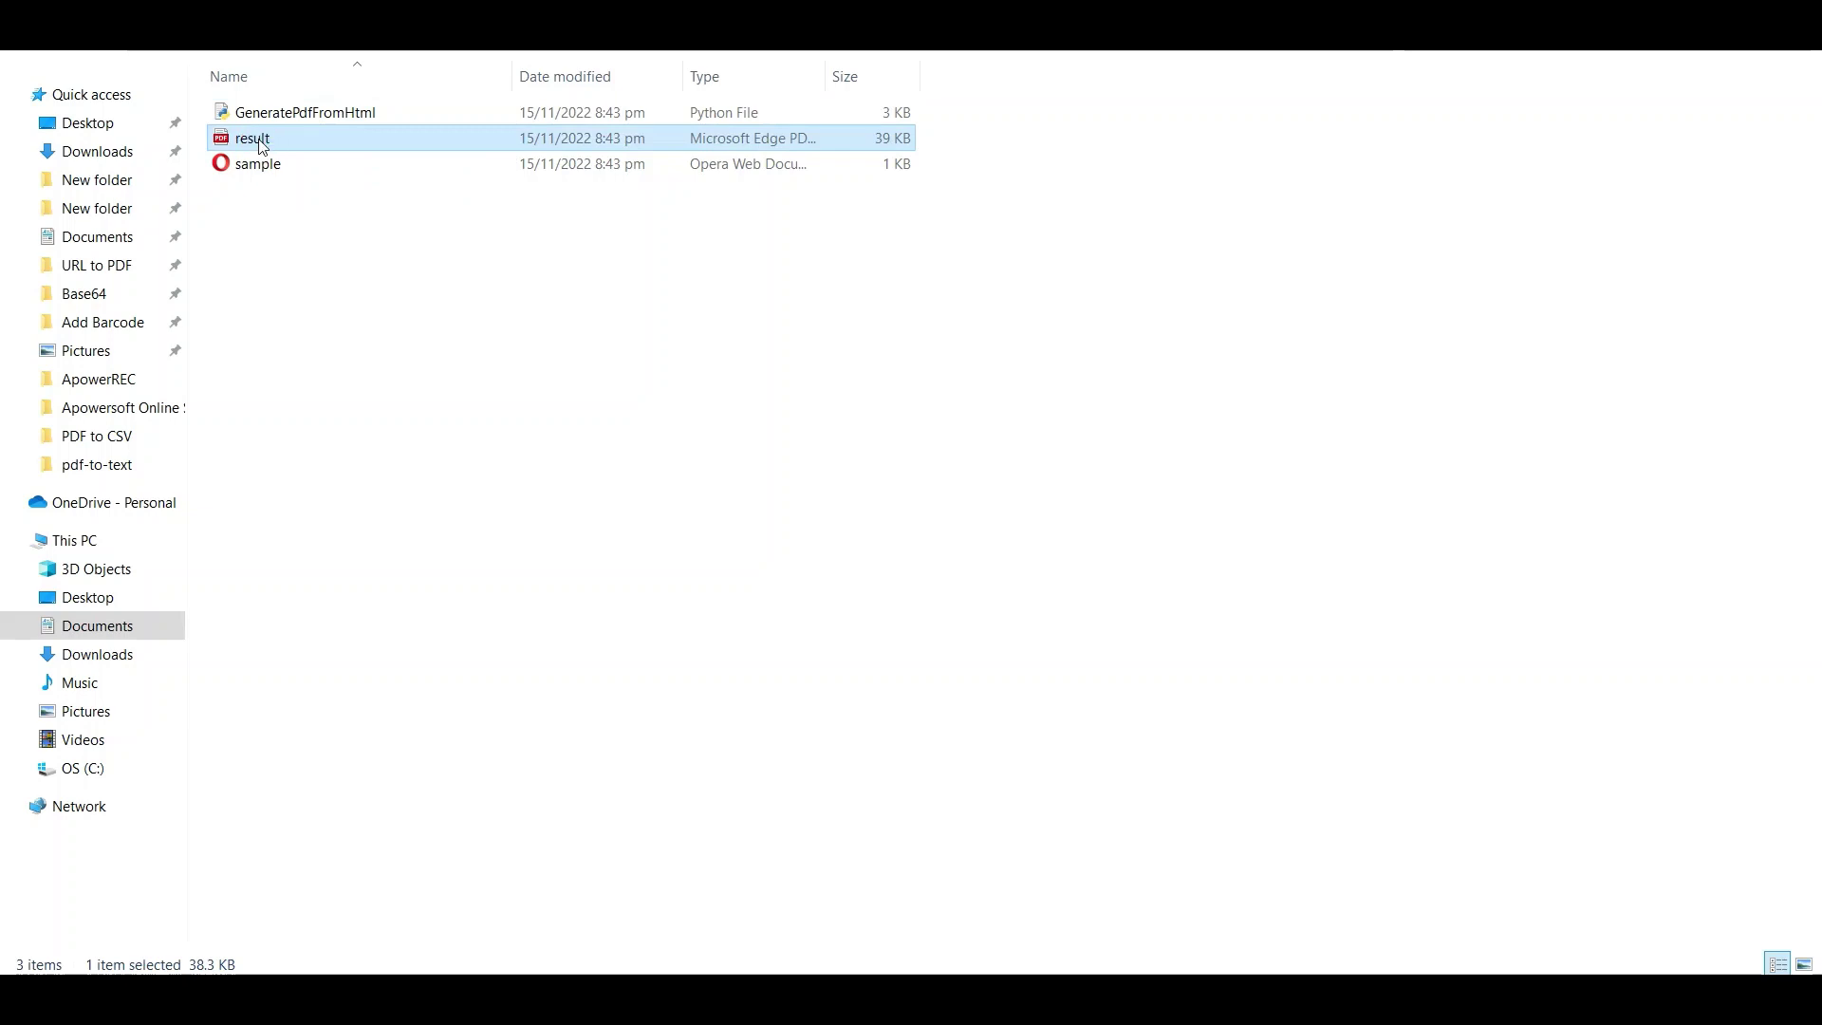
double_click(260, 139)
left_click_drag(158, 97, 77, 98)
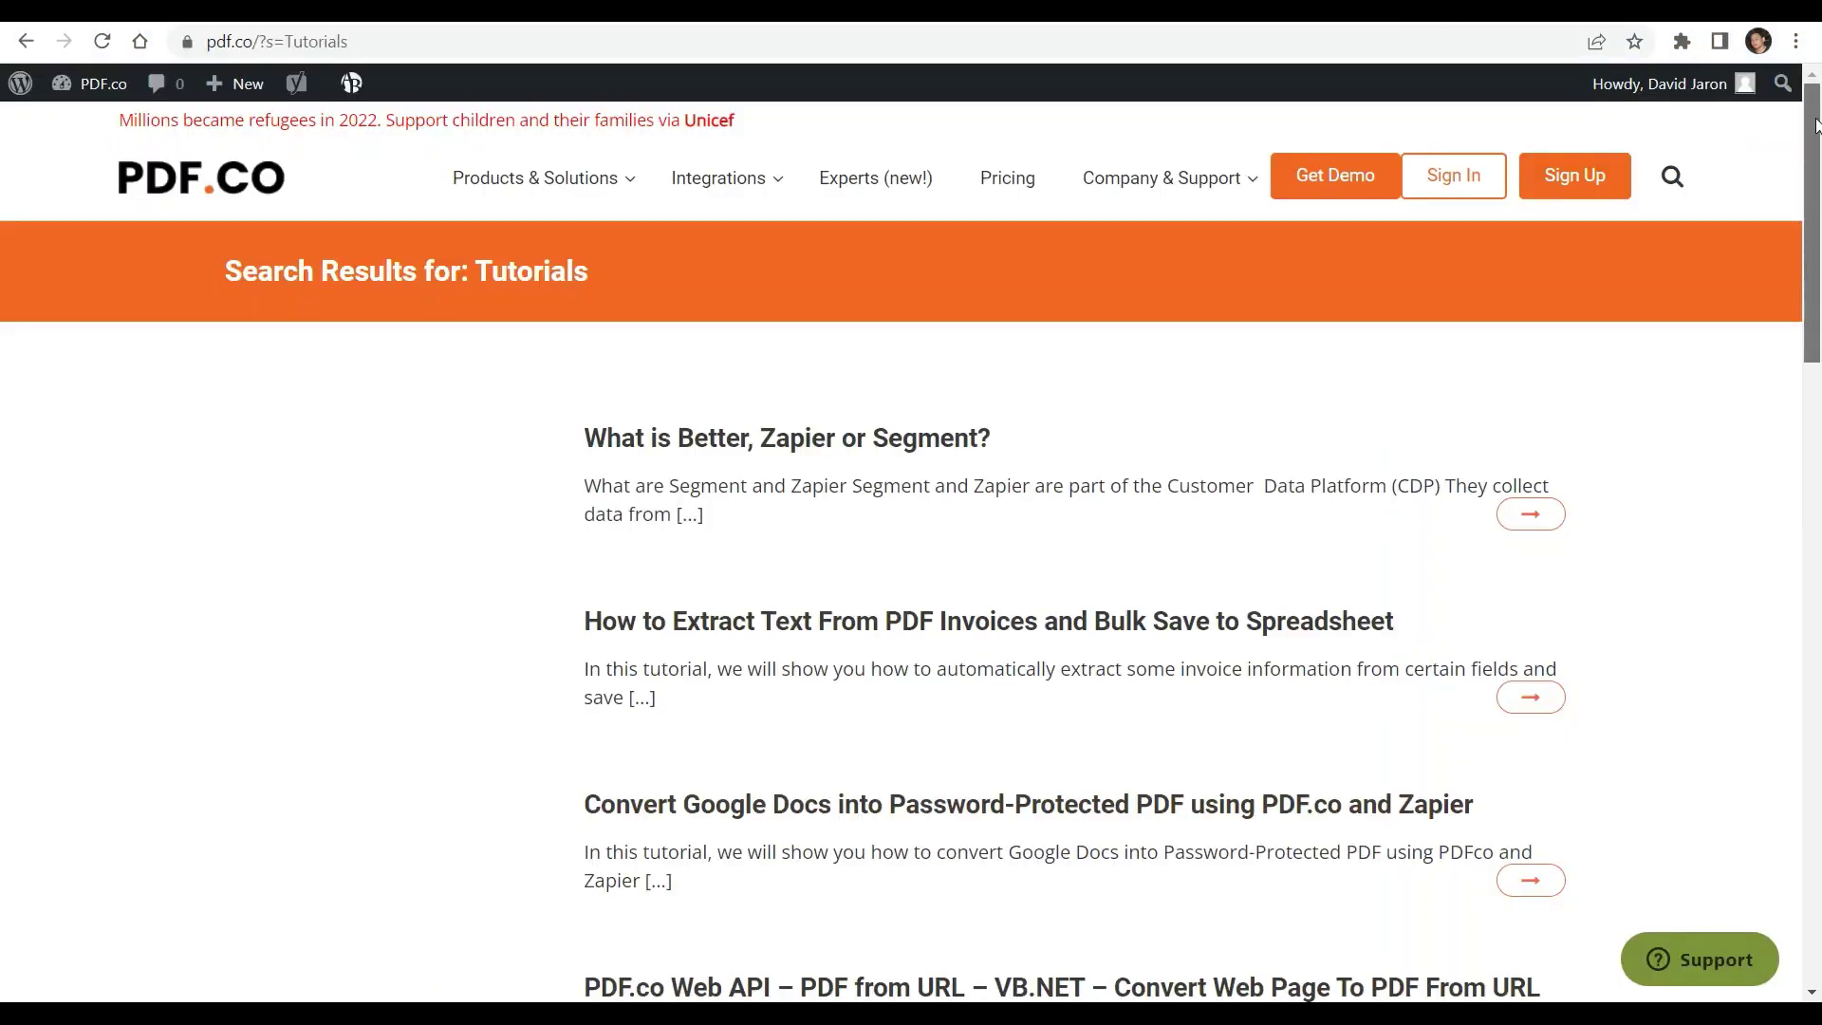
left_click_drag(1816, 126, 1817, 361)
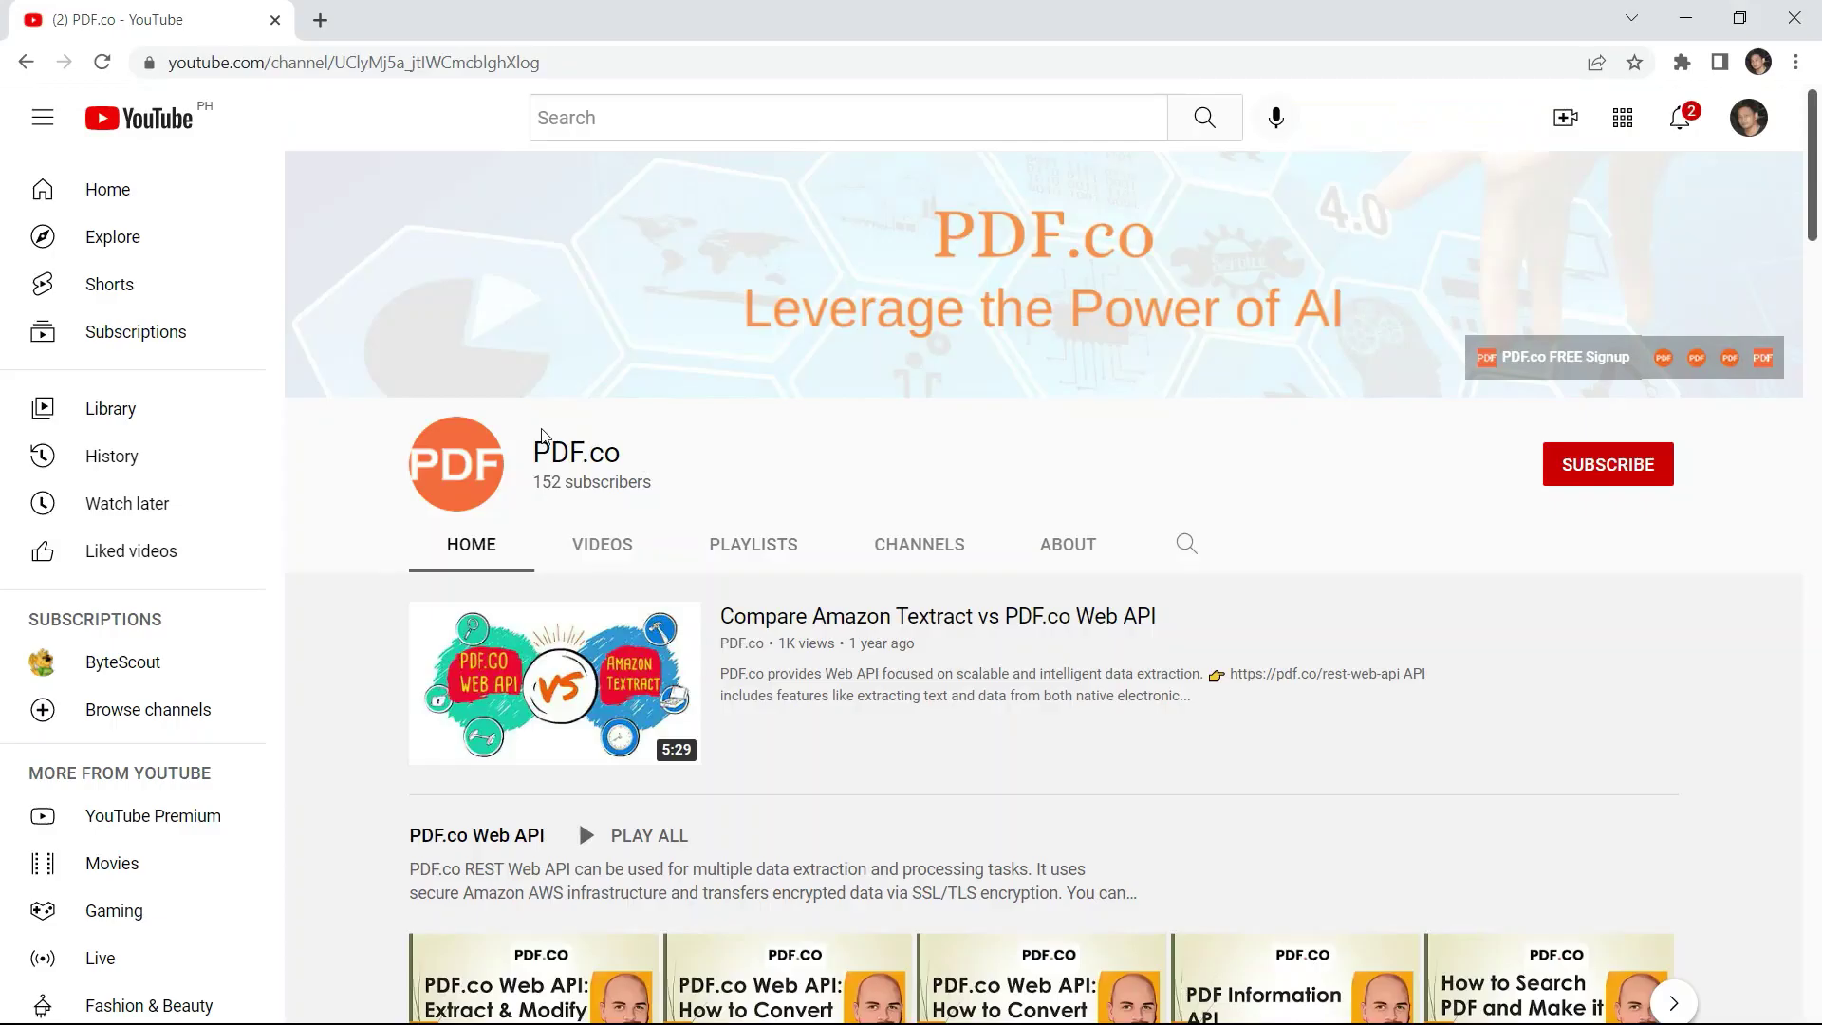
left_click_drag(1816, 167, 1818, 517)
Subscribe to the PDF.co YouTube channel and set its notification bell to All.
left_click(1627, 468)
left_click(1655, 464)
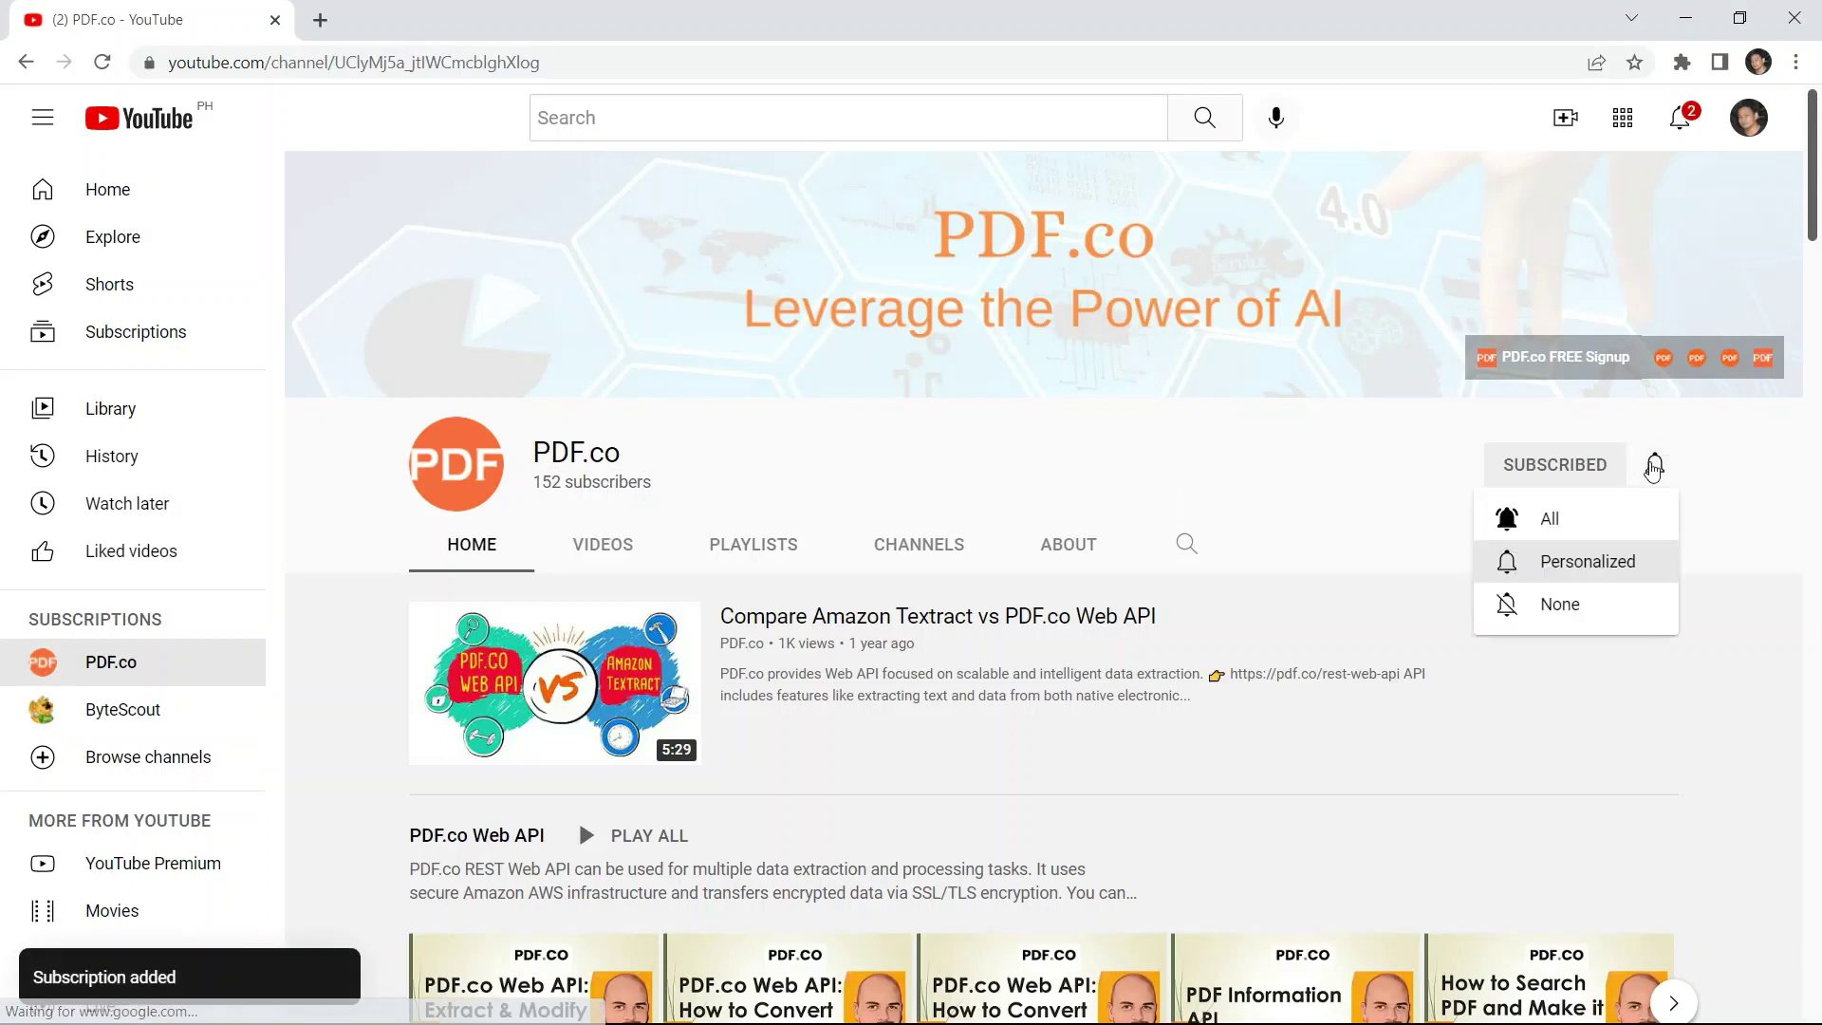
left_click(1566, 520)
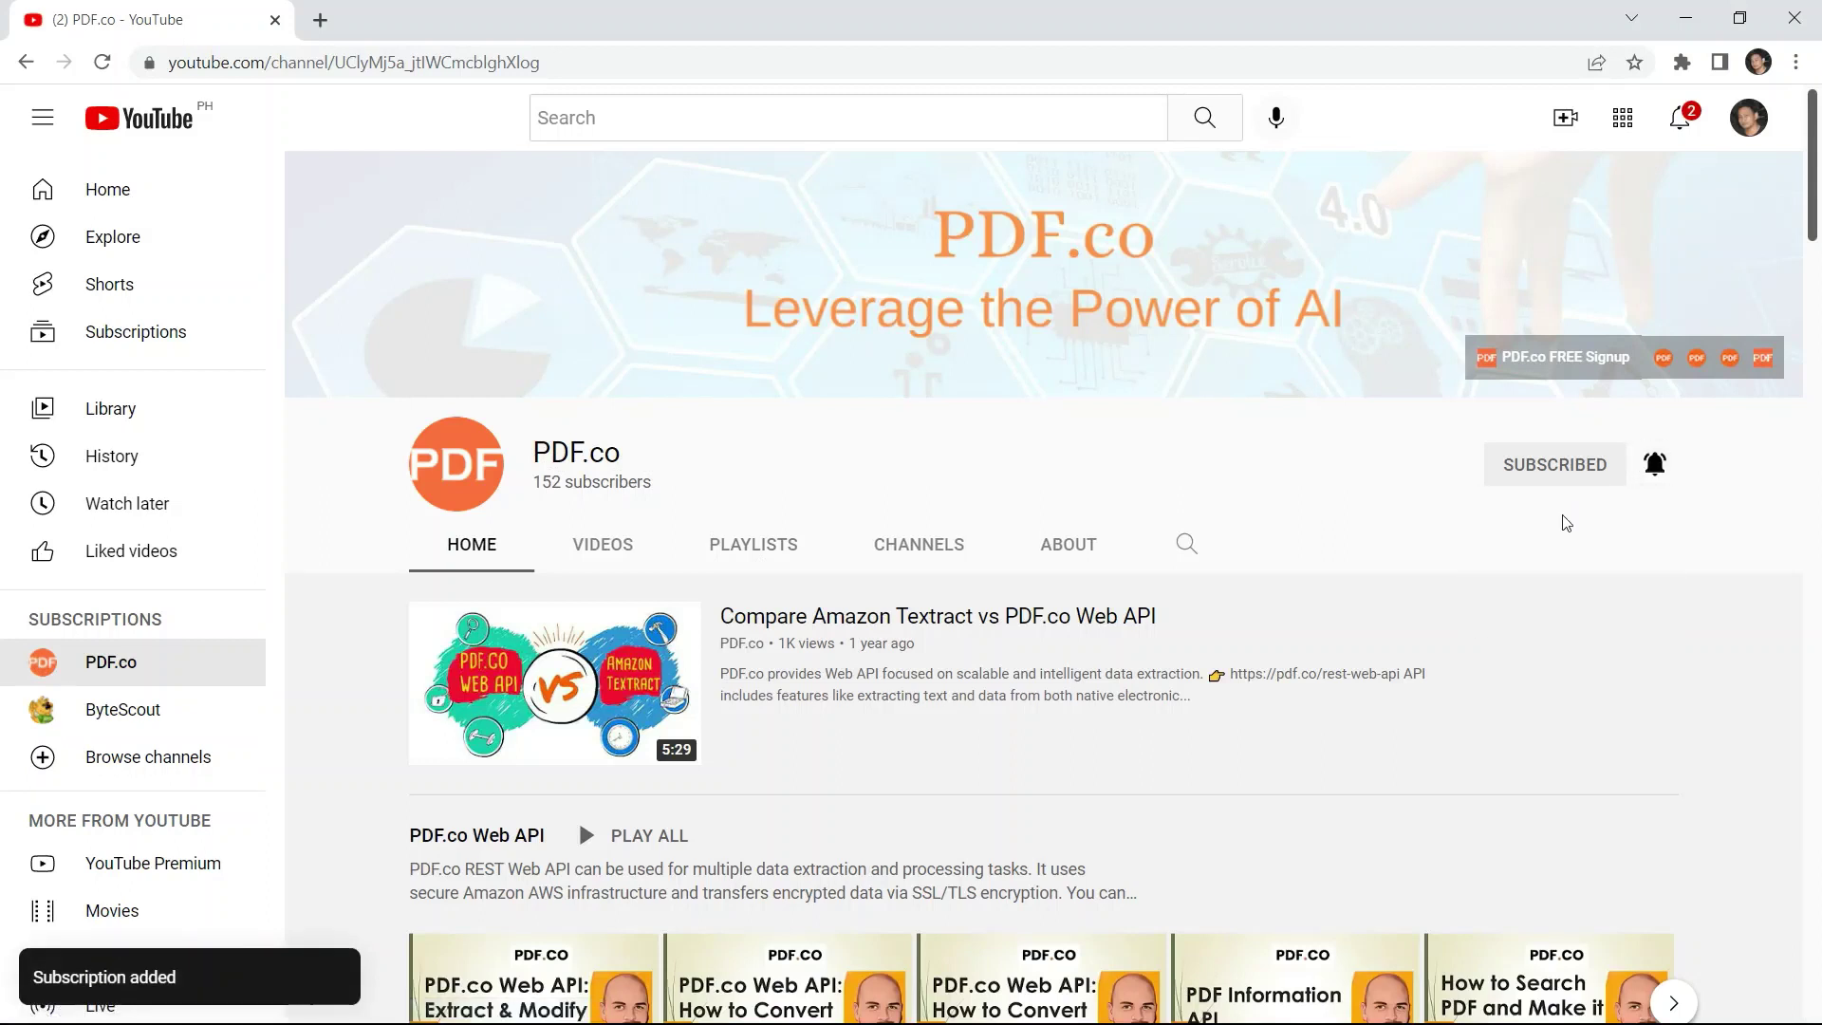